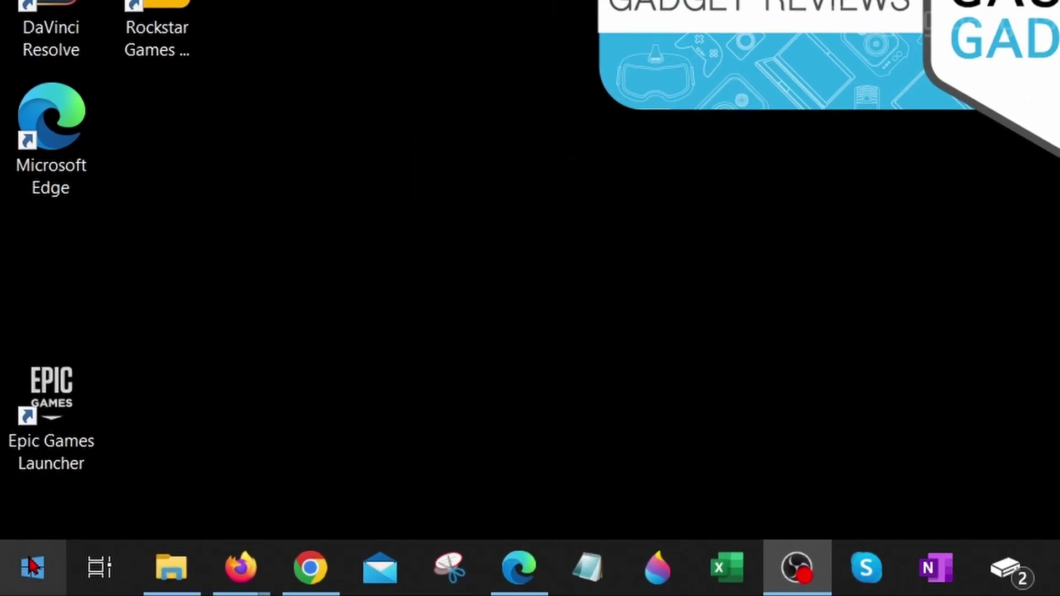
# Run 'appdata' from the Run box to open the AppData folder in File Explorer.
pyautogui.rightClick(32, 567)
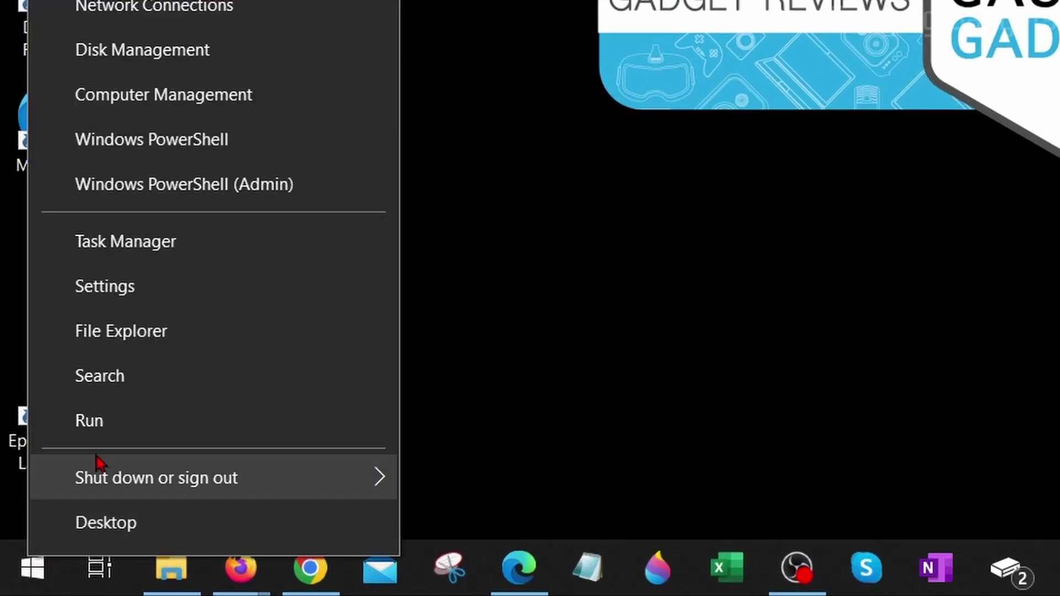
pyautogui.click(109, 436)
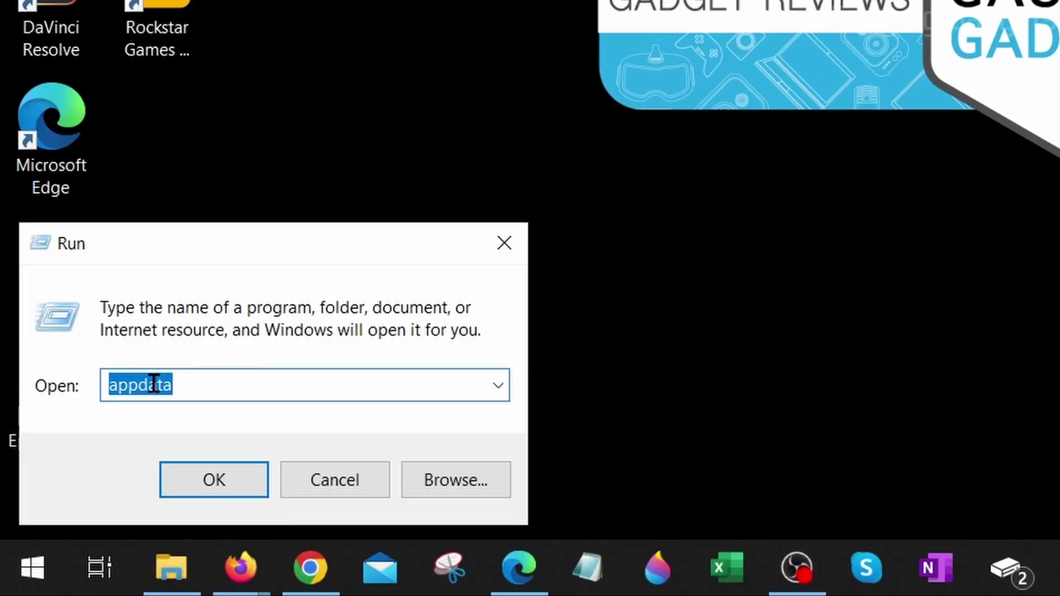
pyautogui.click(213, 489)
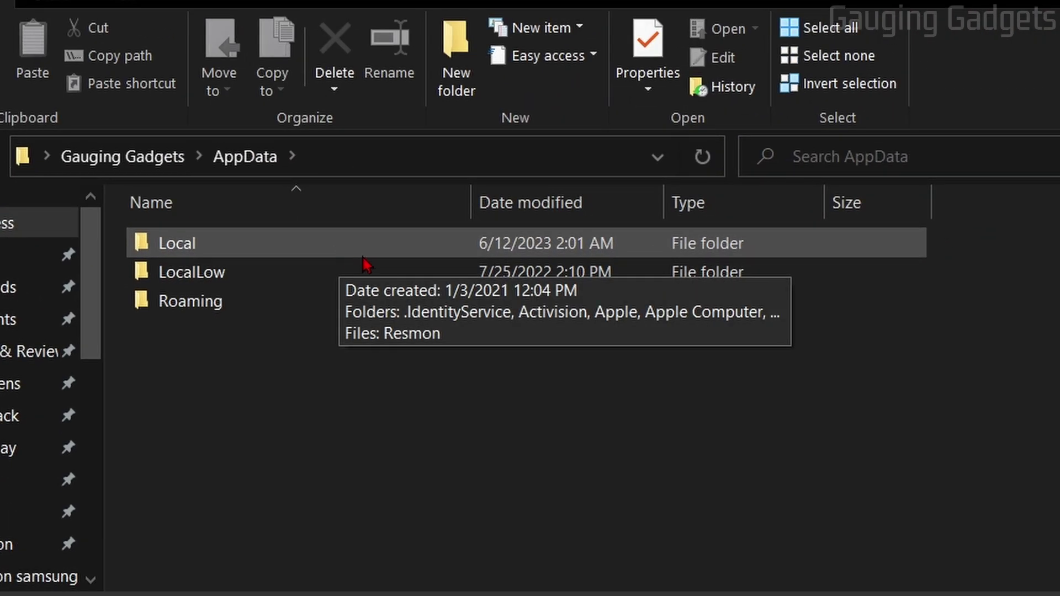
# Delete the launcher_profiles file from Roaming\.minecraft and close File Explorer.
pyautogui.doubleClick(188, 304)
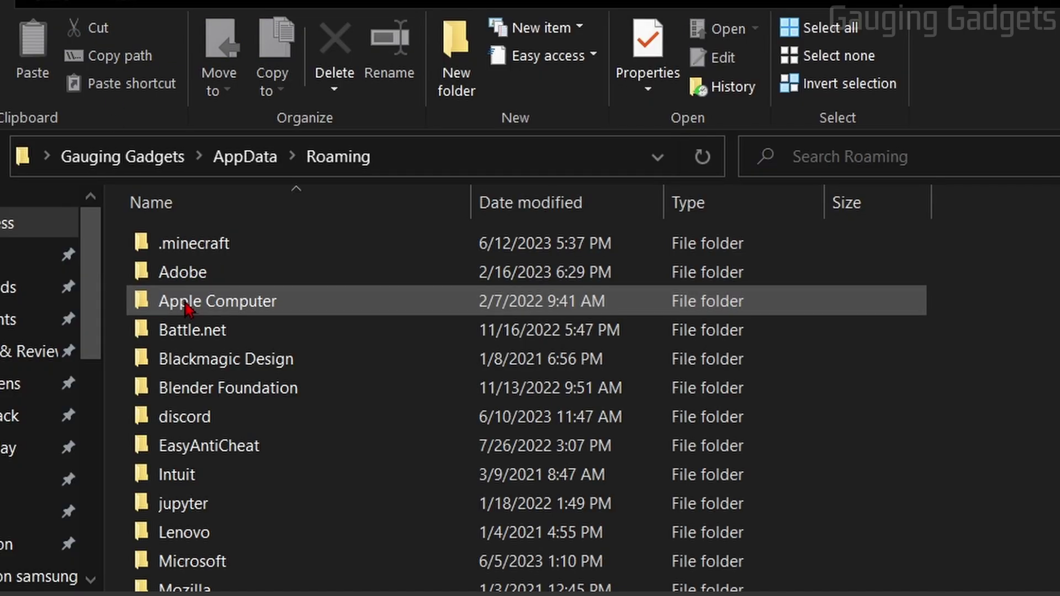
pyautogui.doubleClick(184, 249)
pyautogui.scroll(-2, 355, 325)
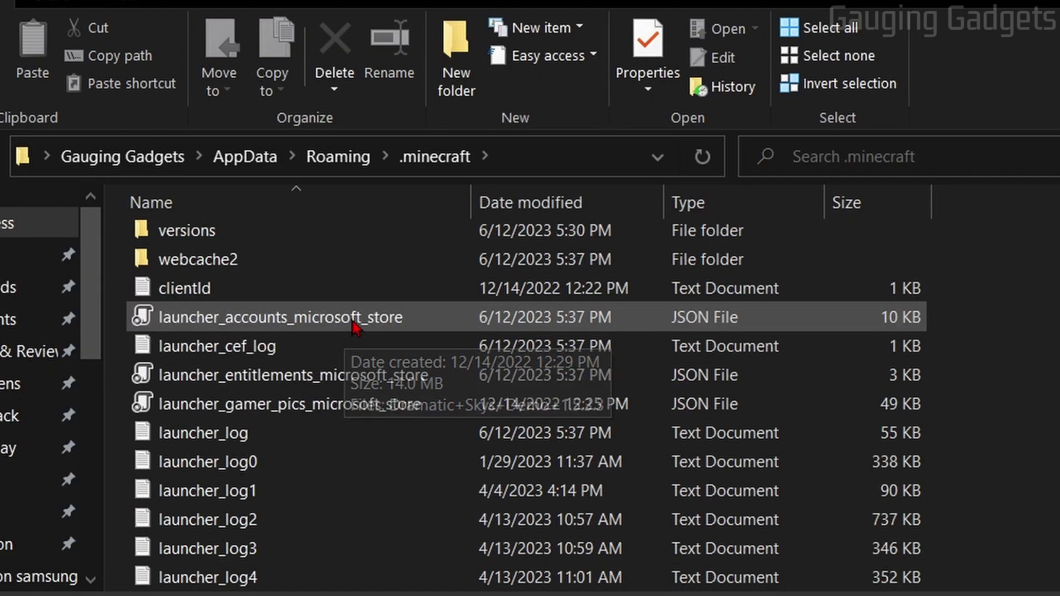
pyautogui.scroll(-4, 354, 327)
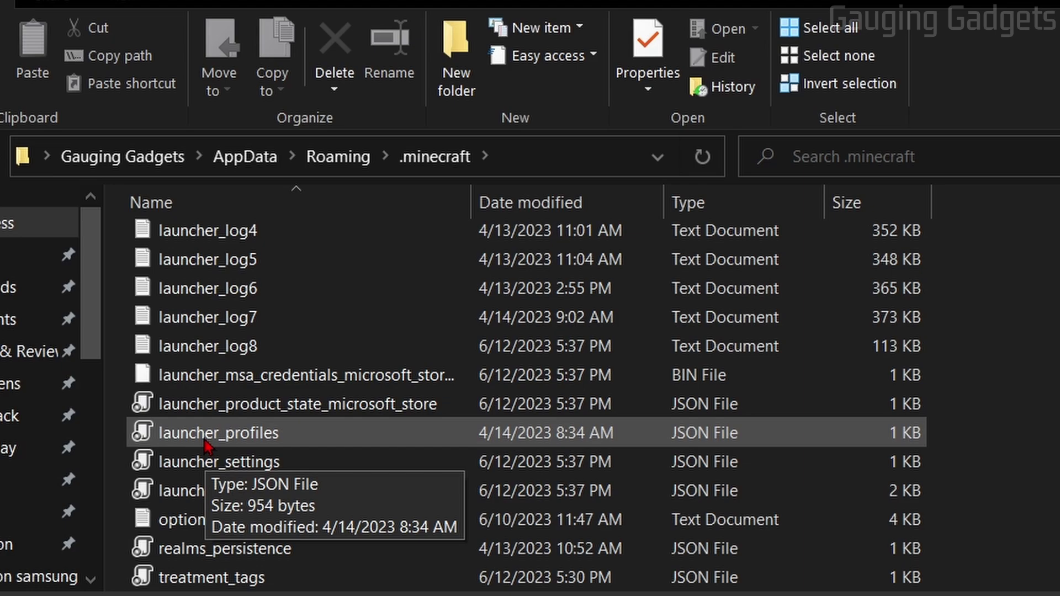
pyautogui.rightClick(205, 437)
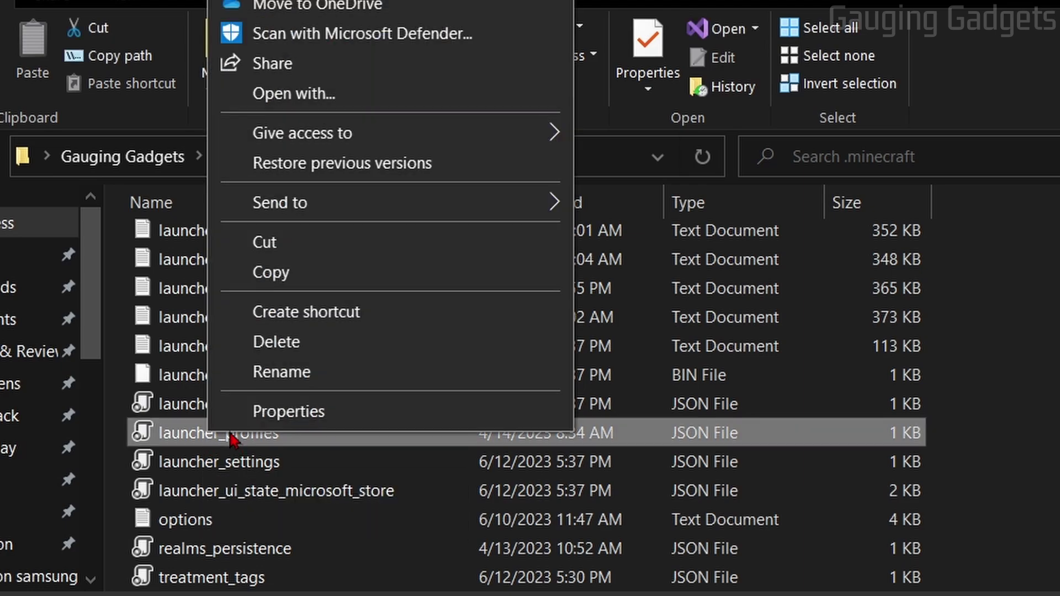
pyautogui.click(297, 343)
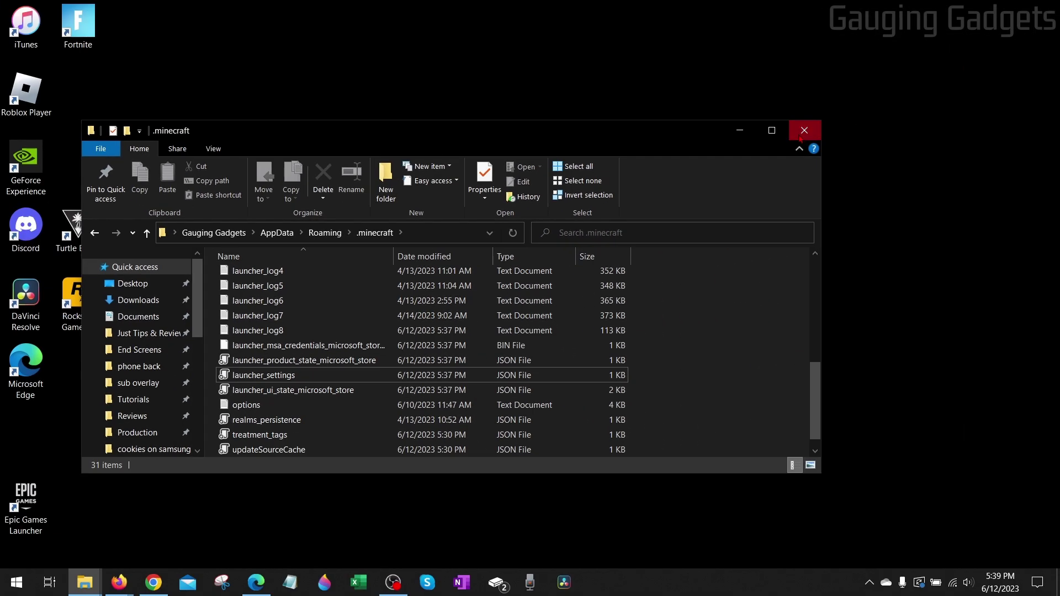
pyautogui.click(805, 131)
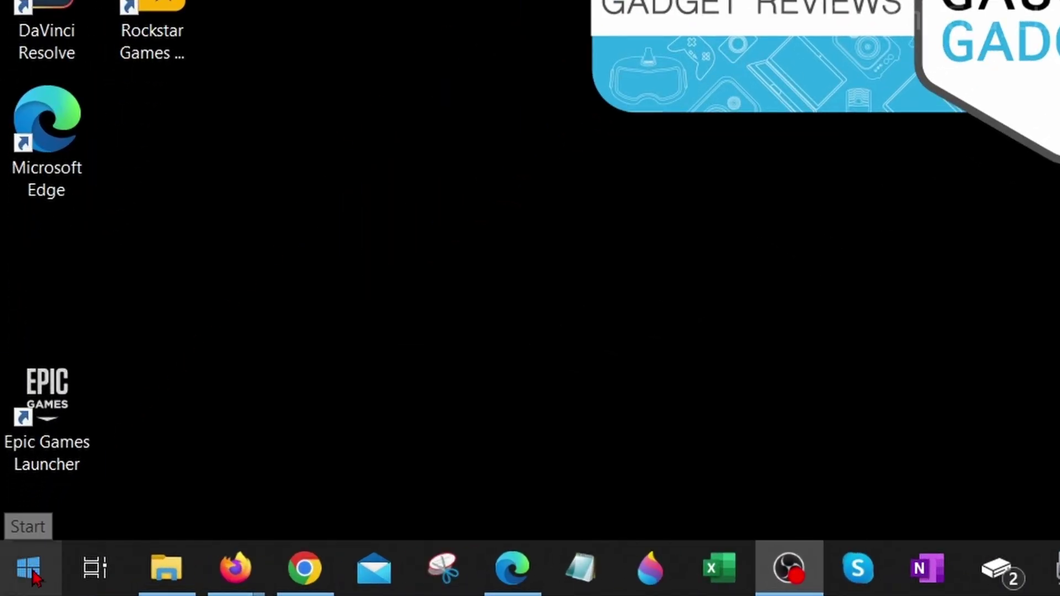
# Open Apps & features from the Start button's right-click menu.
pyautogui.rightClick(31, 573)
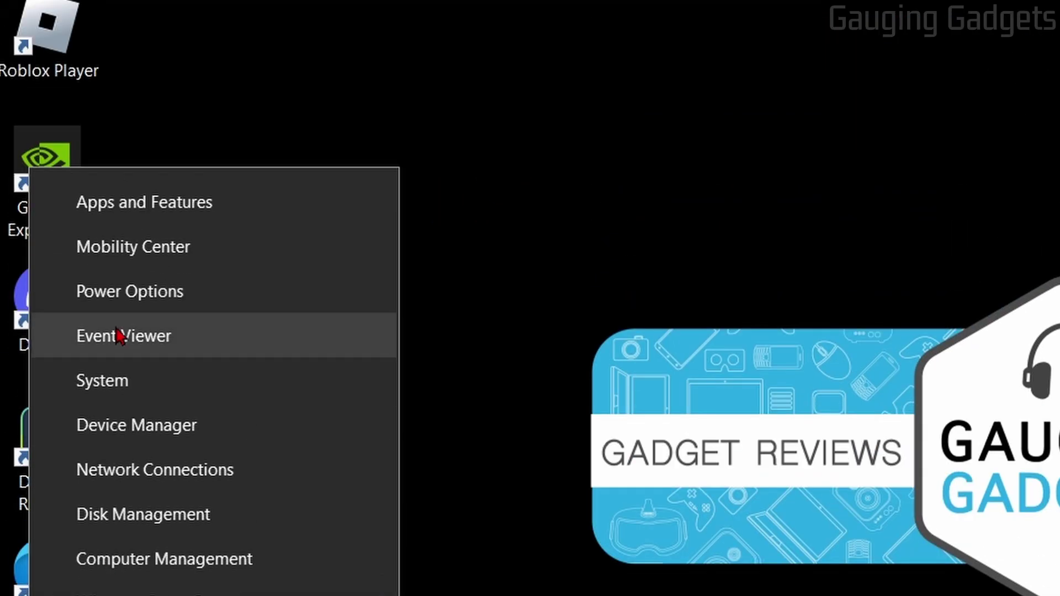
pyautogui.click(125, 208)
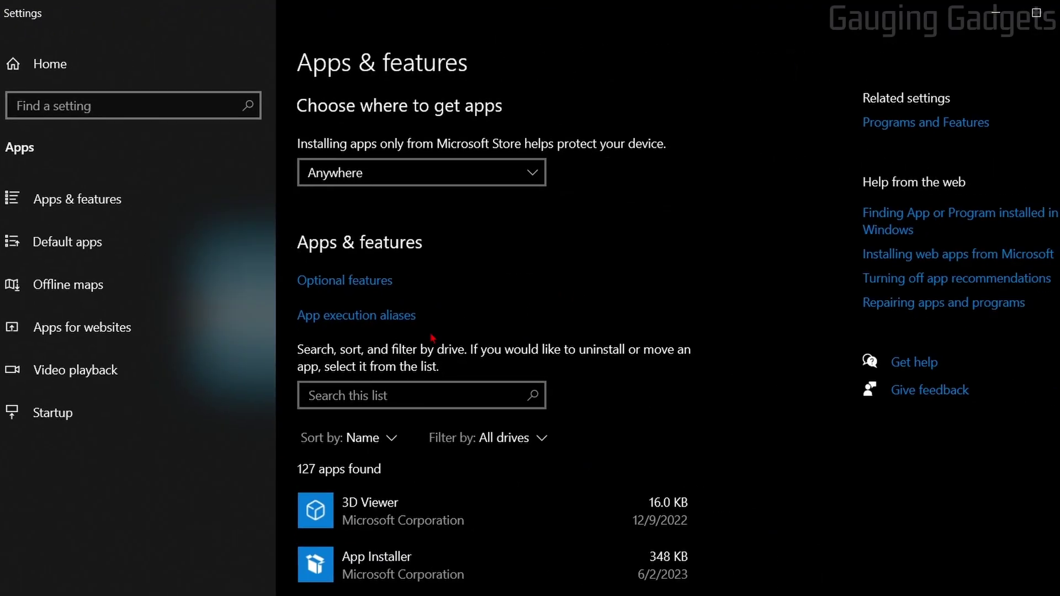
# Find Minecraft Launcher via 'minecr', run Repair in its Advanced options, then go back.
pyautogui.click(815, 581)
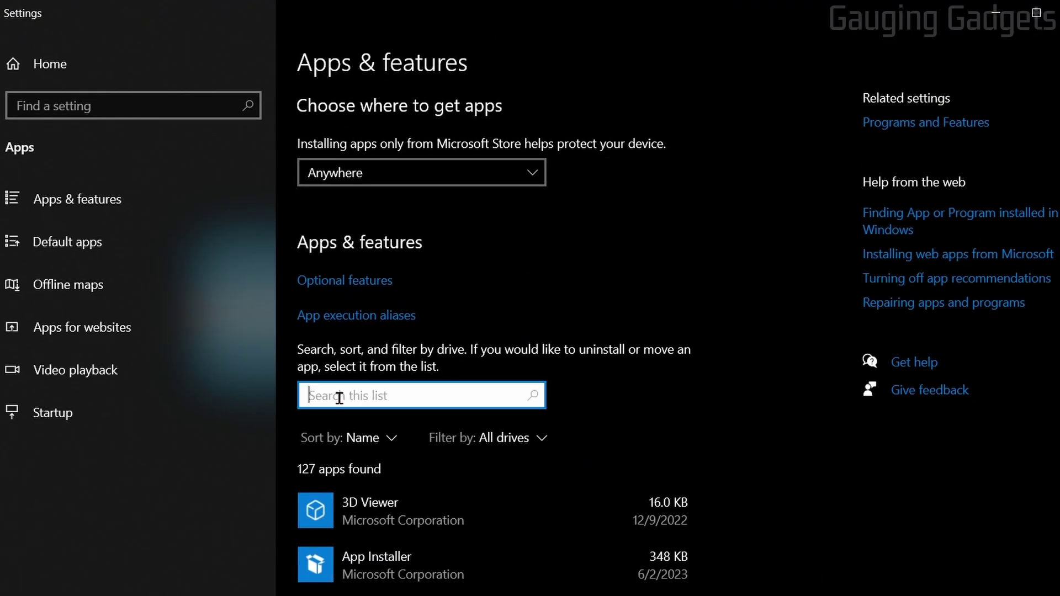
pyautogui.write('minecr')
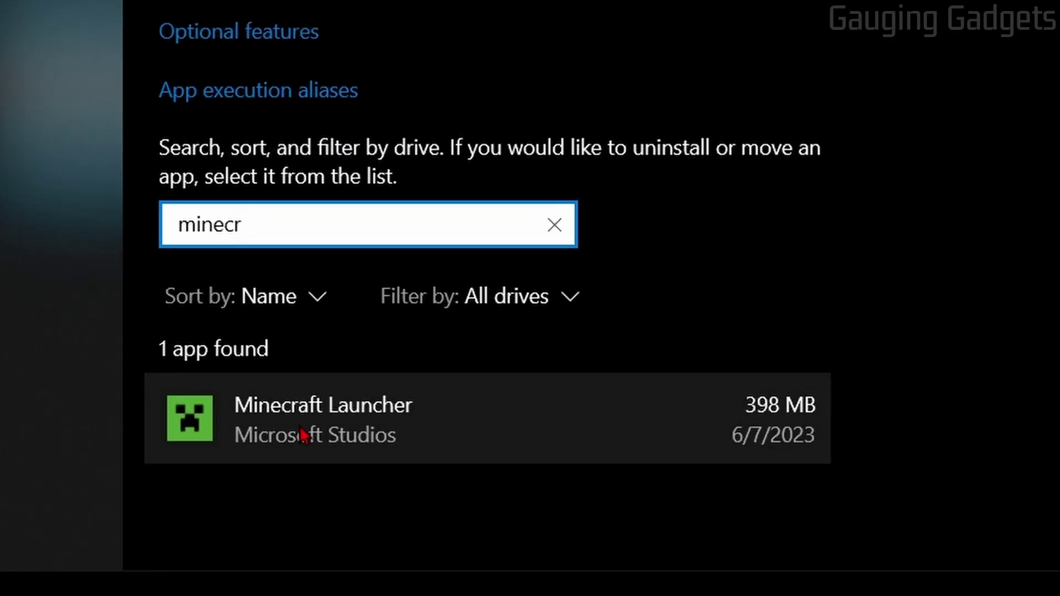
pyautogui.click(303, 436)
pyautogui.scroll(-3, 298, 282)
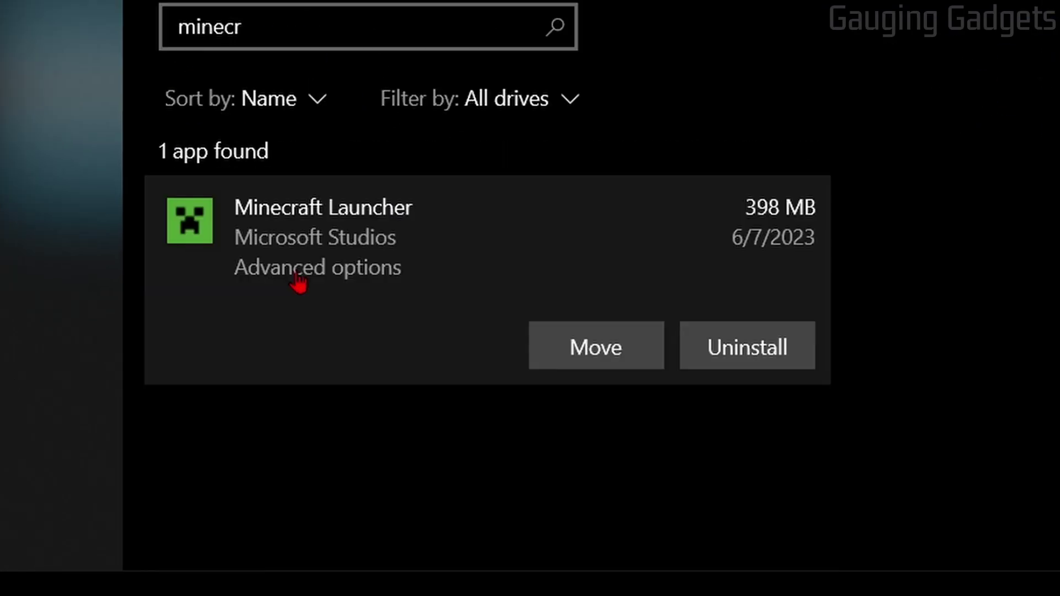
pyautogui.click(295, 272)
pyautogui.scroll(-8, 220, 219)
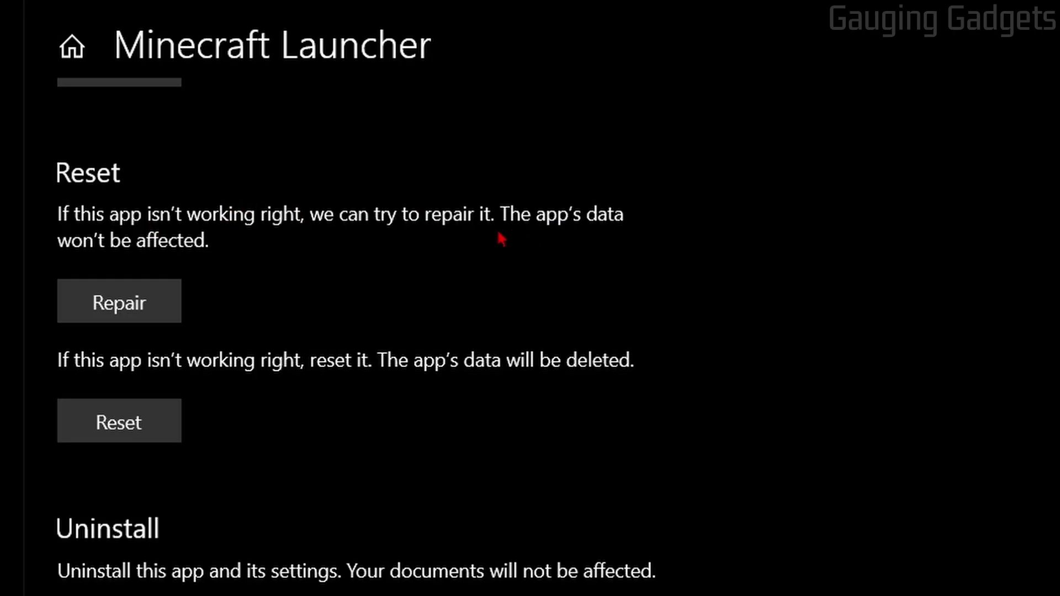
pyautogui.click(139, 308)
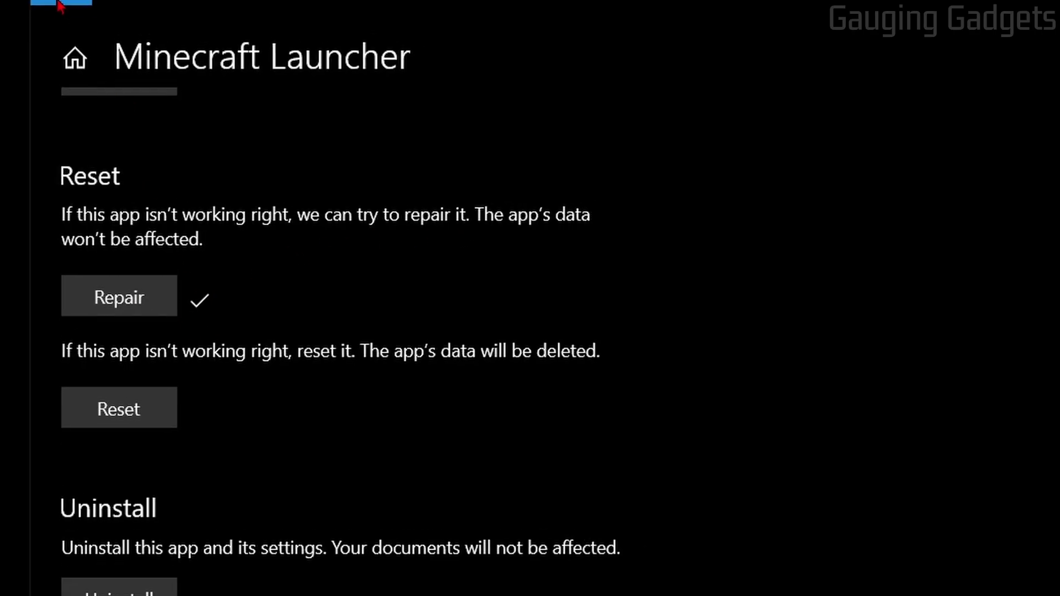
pyautogui.click(12, 9)
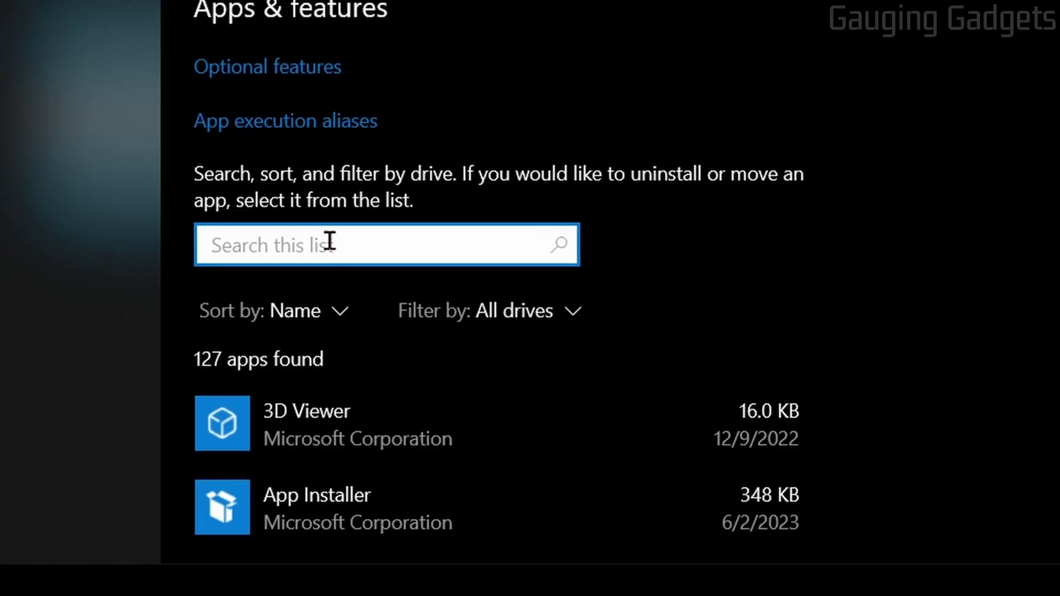
# Find Gaming Services via 'gaming serv', run Repair in its Advanced options, then close Settings.
pyautogui.write('gaming serv')
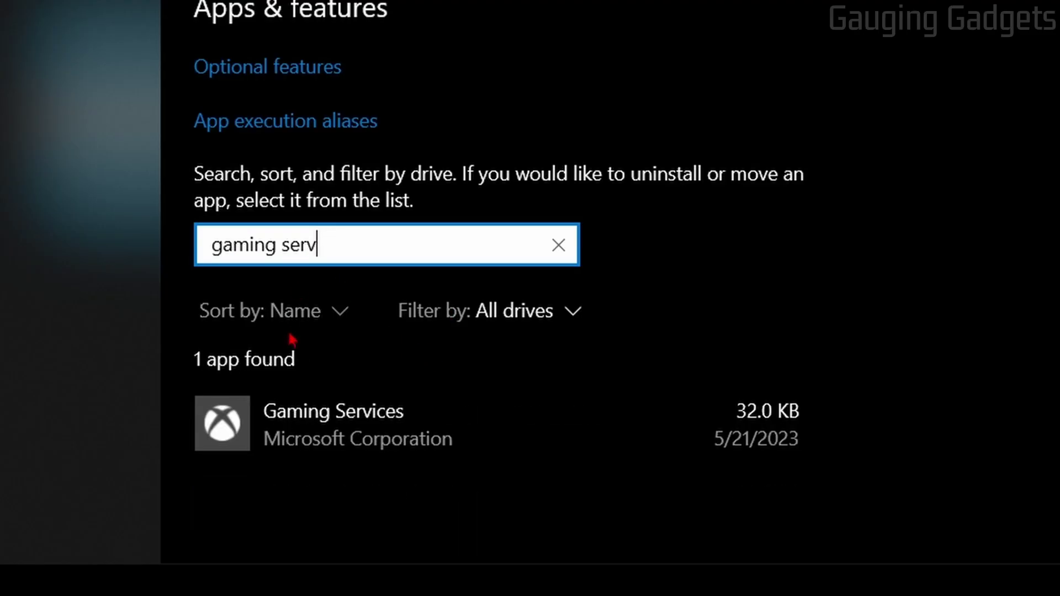
pyautogui.click(345, 429)
pyautogui.click(302, 468)
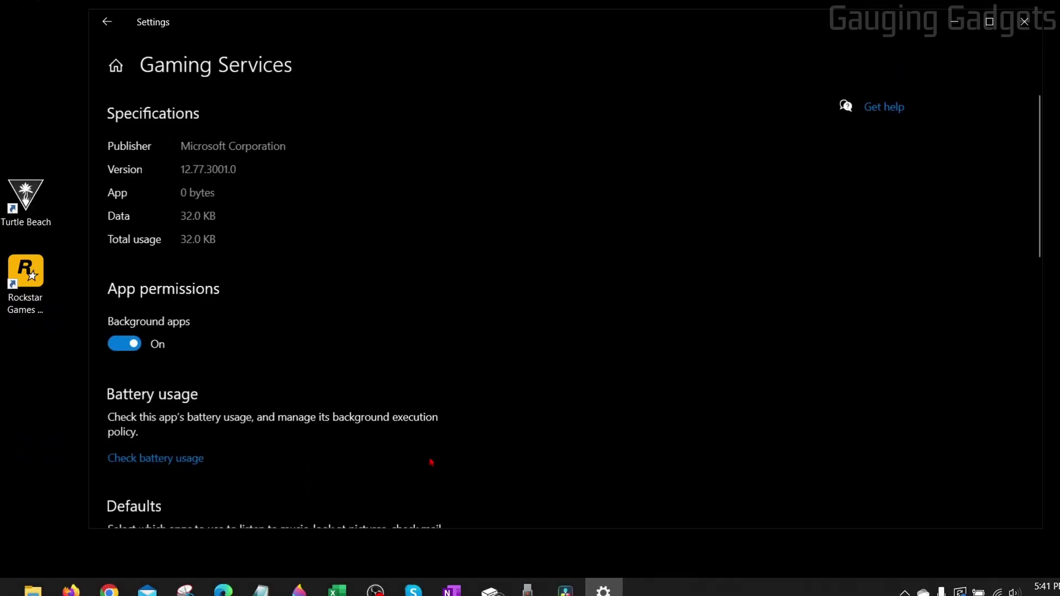
pyautogui.scroll(-10, 312, 362)
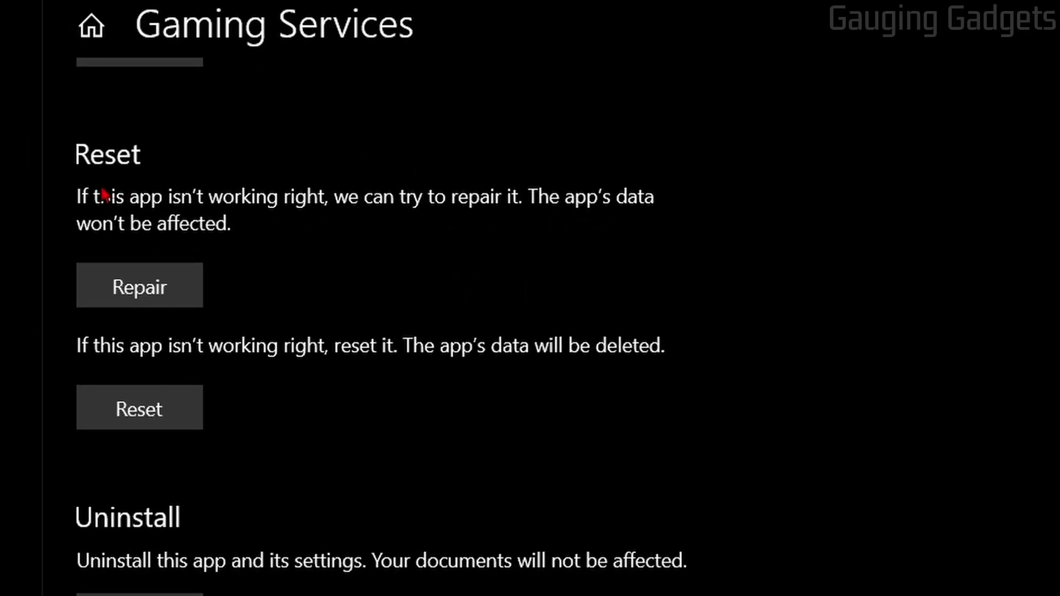
pyautogui.click(141, 291)
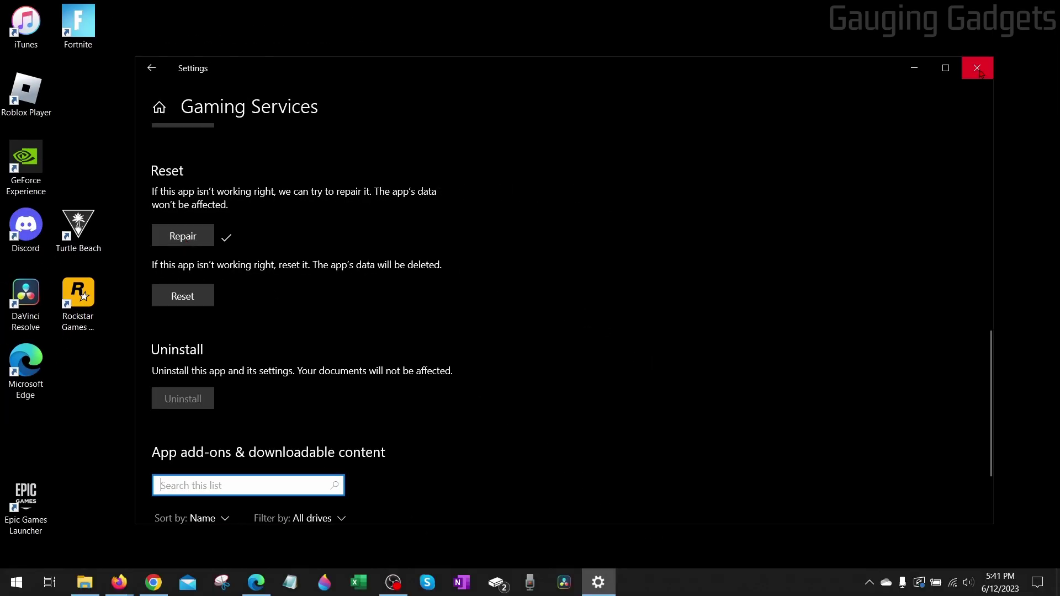
pyautogui.click(978, 68)
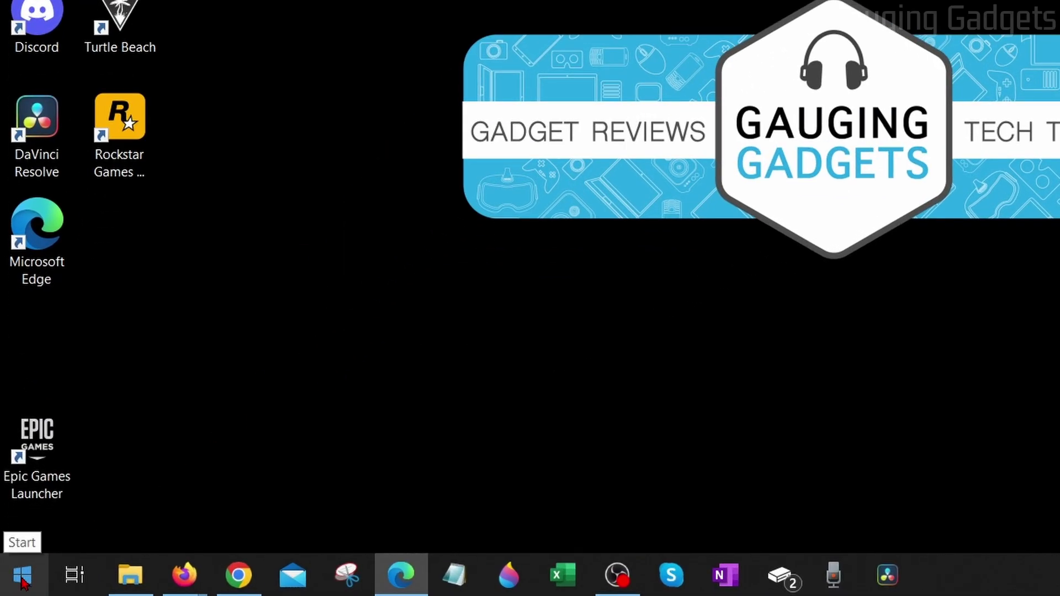
# Search 'mine' in Start and confirm uninstalling Minecraft Launcher.
pyautogui.click(22, 577)
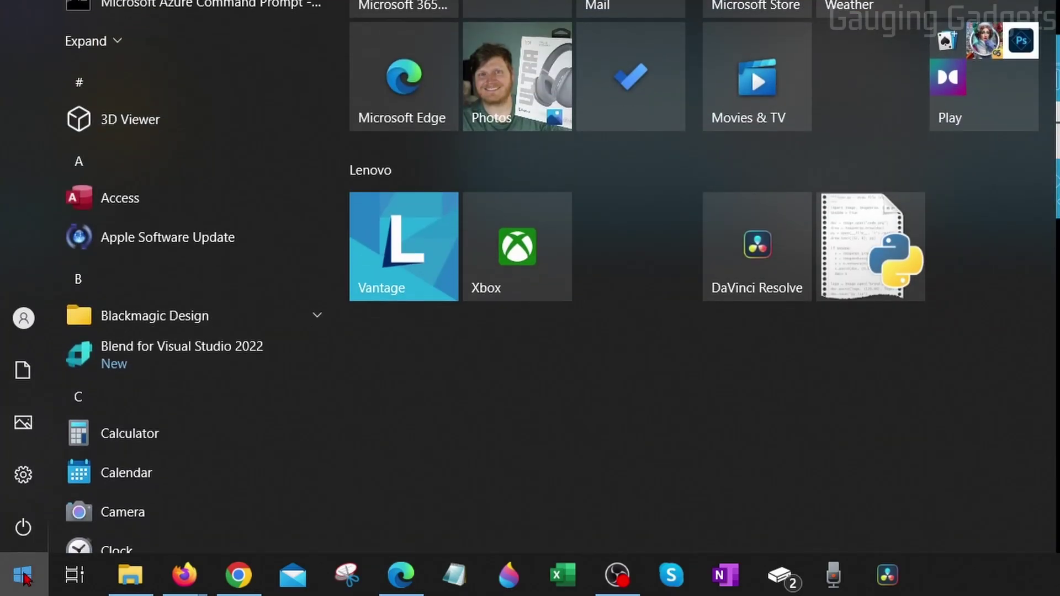
pyautogui.write('mine')
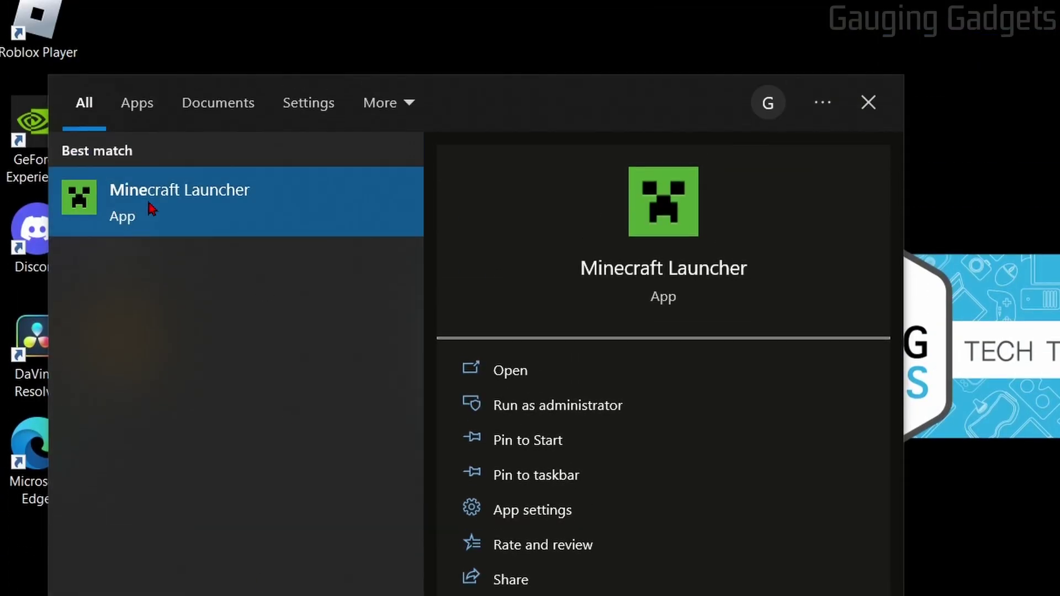
pyautogui.rightClick(180, 194)
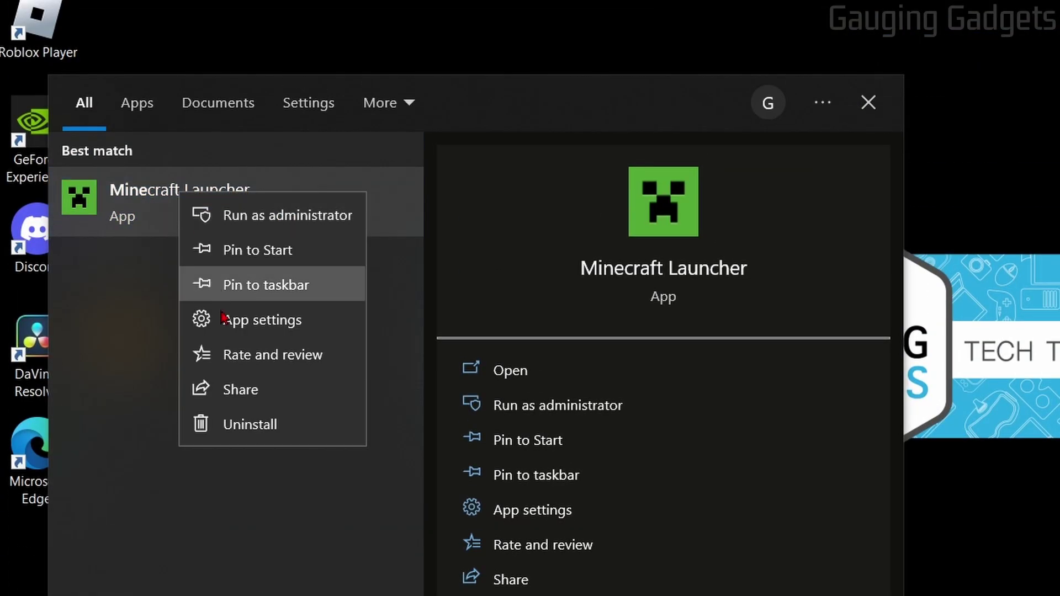
pyautogui.click(226, 426)
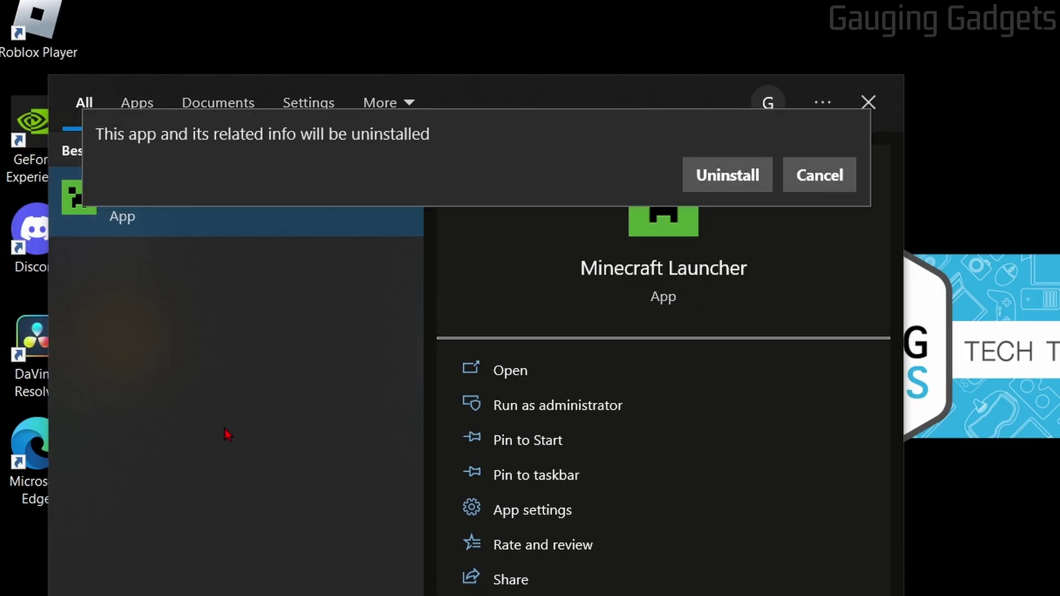
pyautogui.click(719, 181)
pyautogui.click(971, 256)
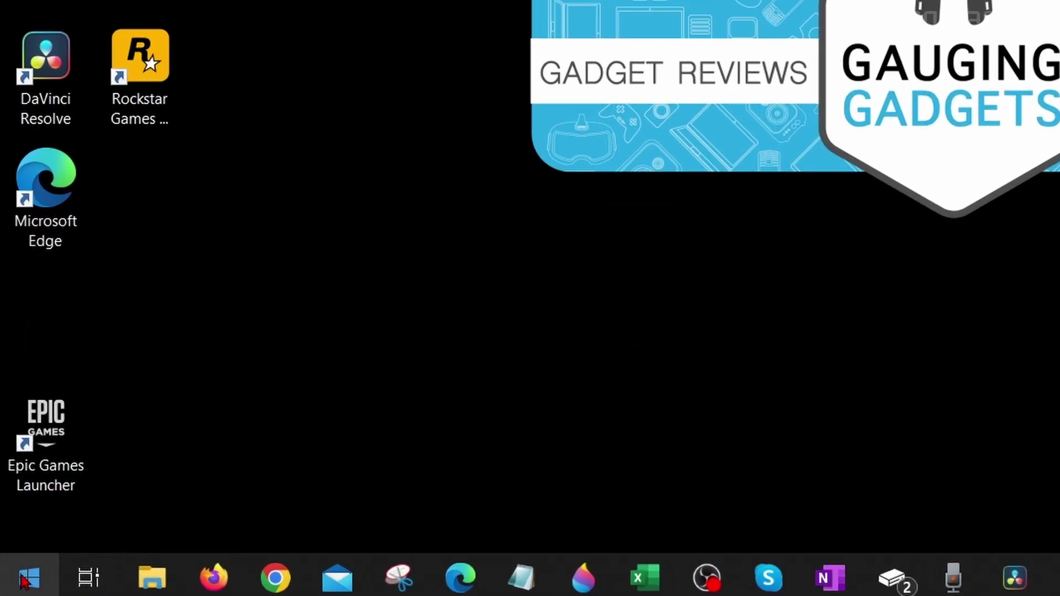
# Search Microsoft Store for 'minecraft' and install Minecraft Launcher from its product page.
pyautogui.click(13, 584)
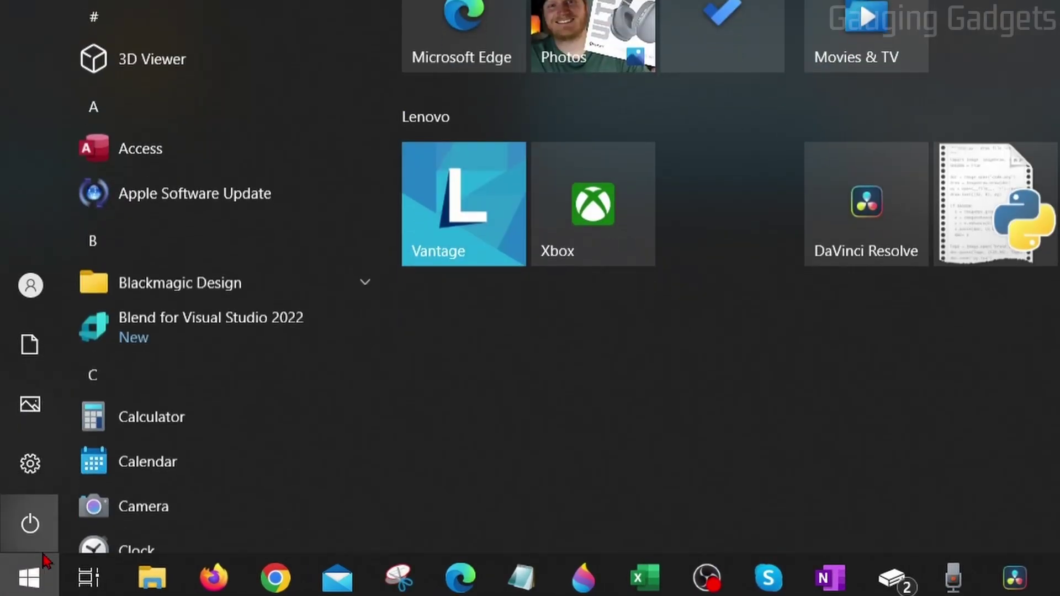
pyautogui.write('store')
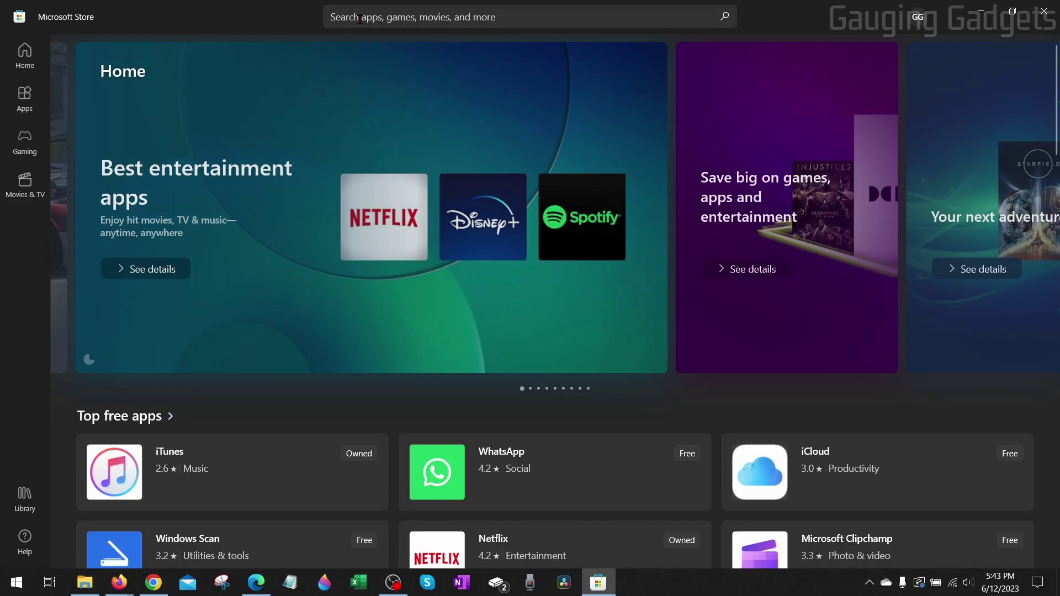
pyautogui.click(363, 18)
pyautogui.write('minecraft')
pyautogui.press('Return')
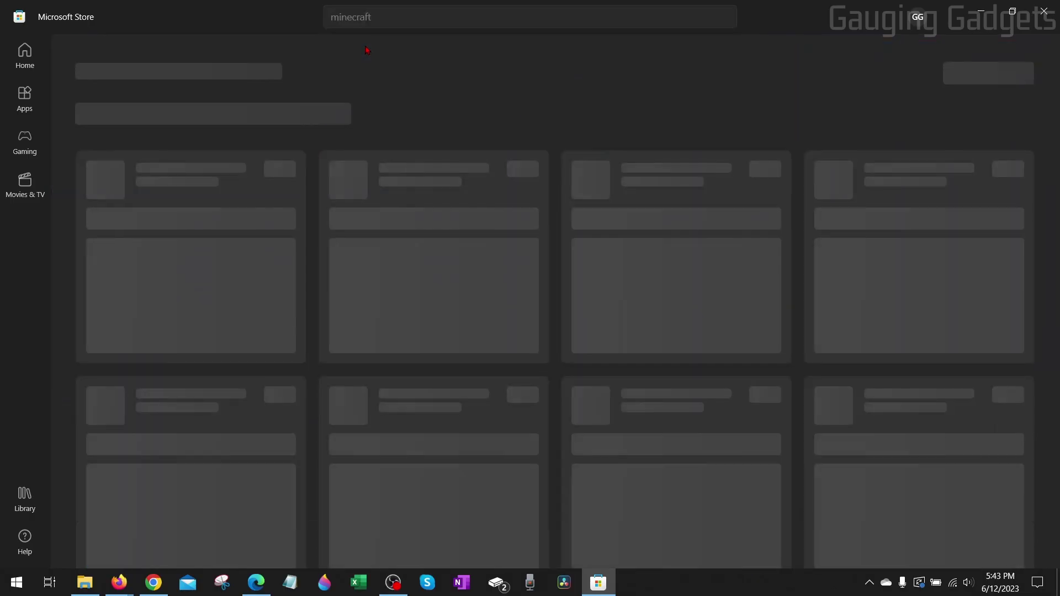
pyautogui.scroll(-3, 590, 383)
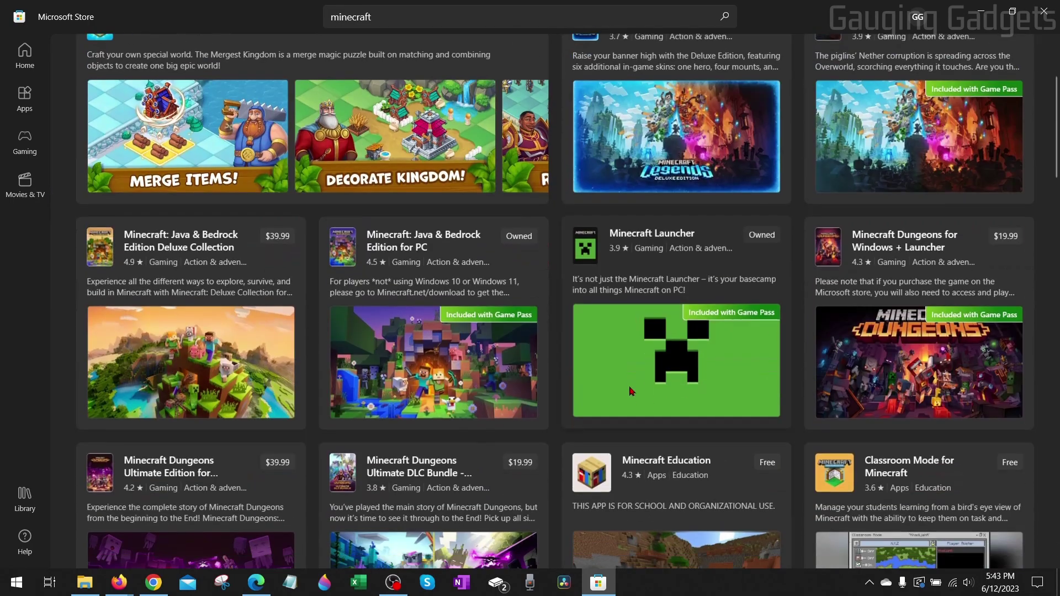
pyautogui.click(644, 241)
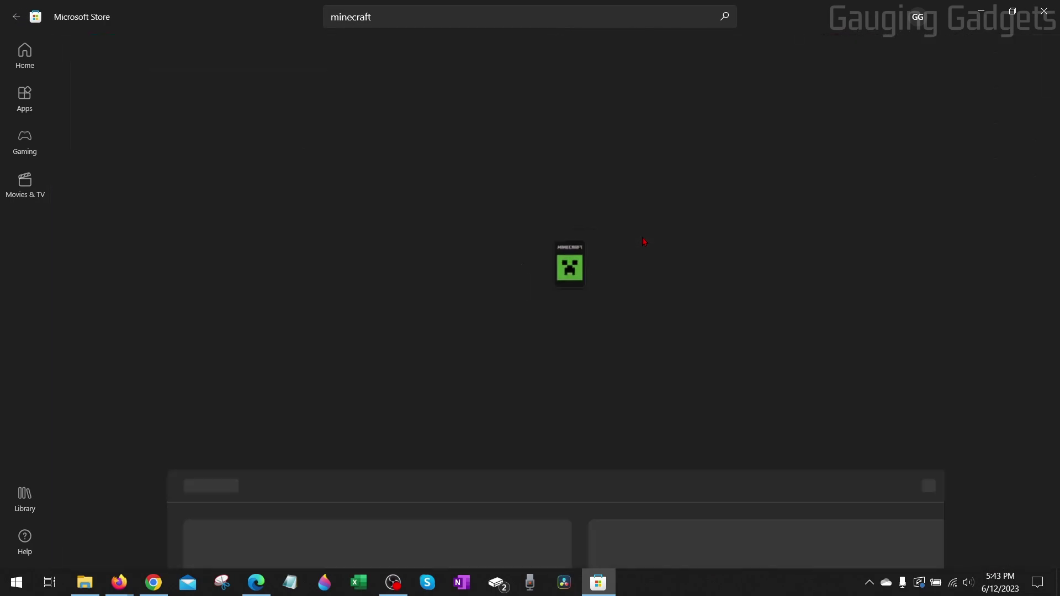
pyautogui.click(374, 468)
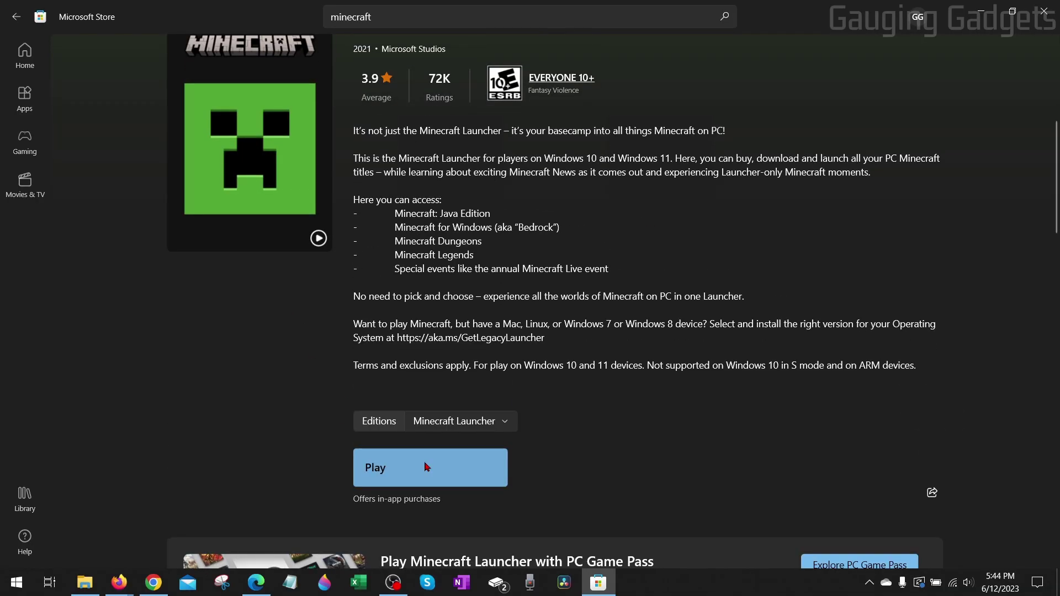
# Press Play on the Minecraft Launcher store page to start the Minecraft Updater.
pyautogui.click(425, 467)
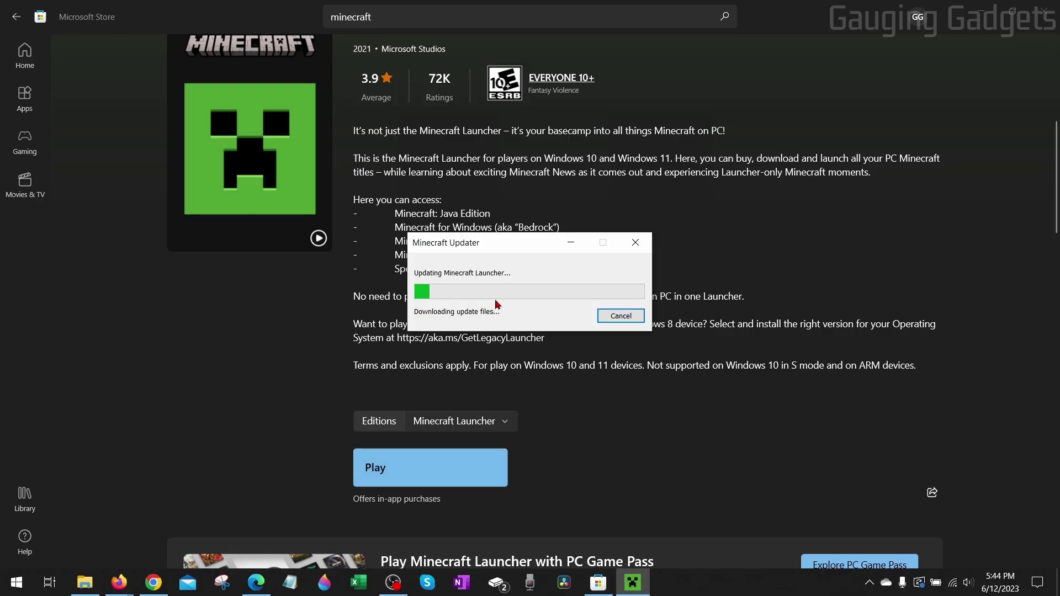